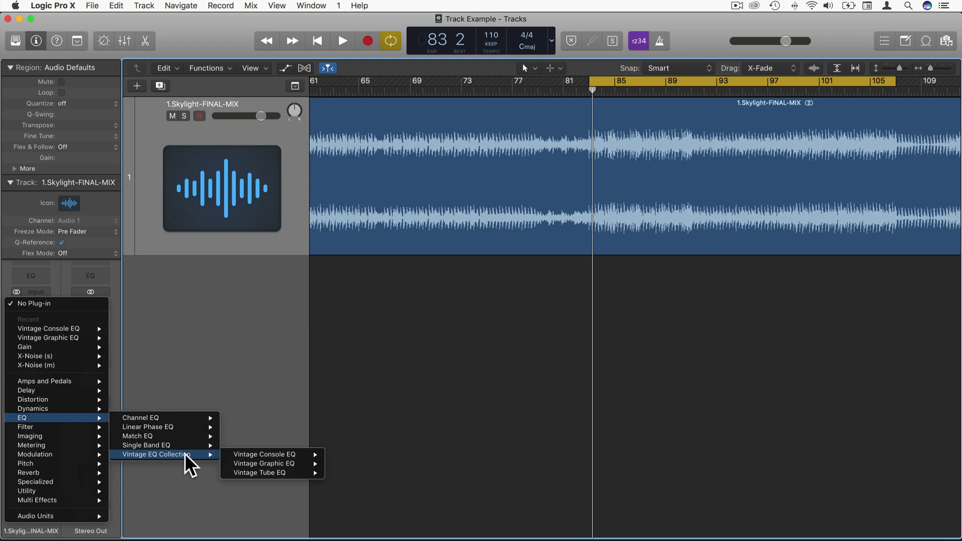
# - Insert the stereo Vintage Tube EQ from the Vintage EQ Collection on the 1.Skylight-FINAL-MIX track
pyautogui.moveTo(263, 472)
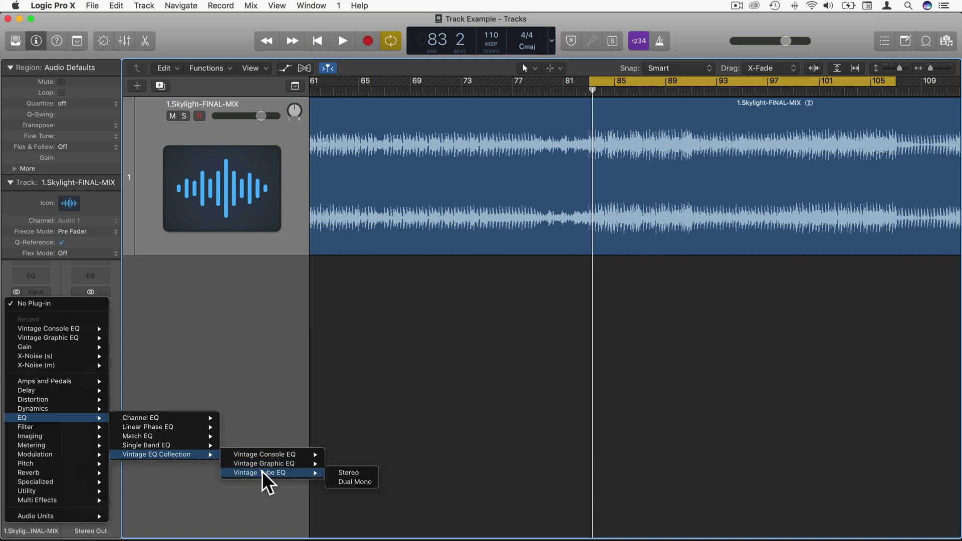
pyautogui.click(346, 474)
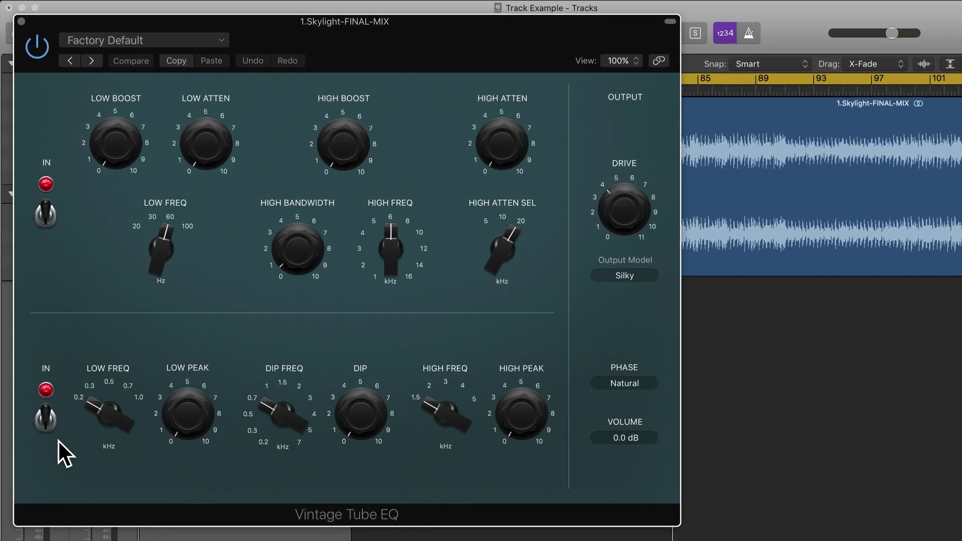
# - Bypass and re-enable the upper EQ section to compare, with Low Boost at 2.0
pyautogui.click(47, 214)
pyautogui.click(47, 213)
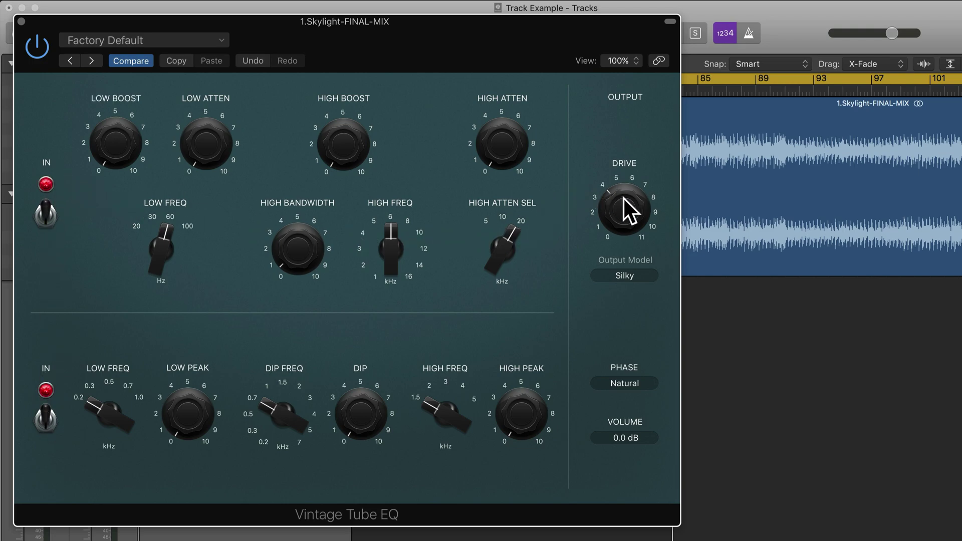
pyautogui.moveTo(643, 188)
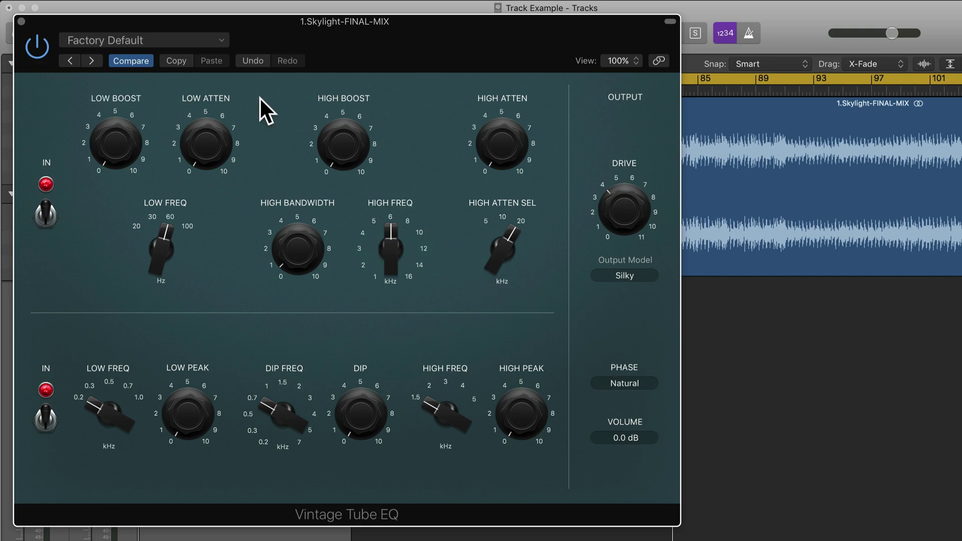
pyautogui.moveTo(230, 134)
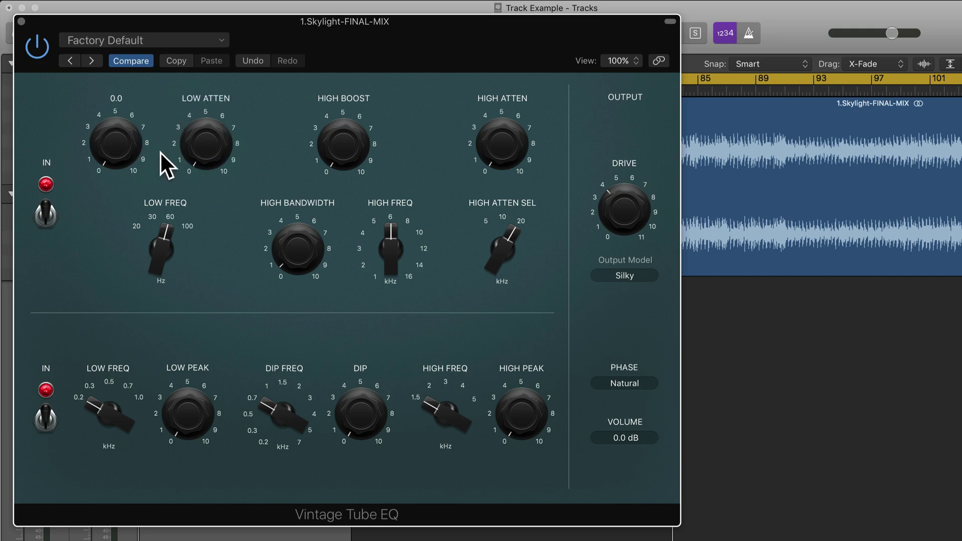
pyautogui.moveTo(120, 149)
# - Raise Low Boost to 3.4 and Low Atten to 4.4
pyautogui.moveTo(121, 112); pyautogui.dragTo(121, 88)
pyautogui.moveTo(218, 145); pyautogui.dragTo(212, 68)
pyautogui.click(207, 138)
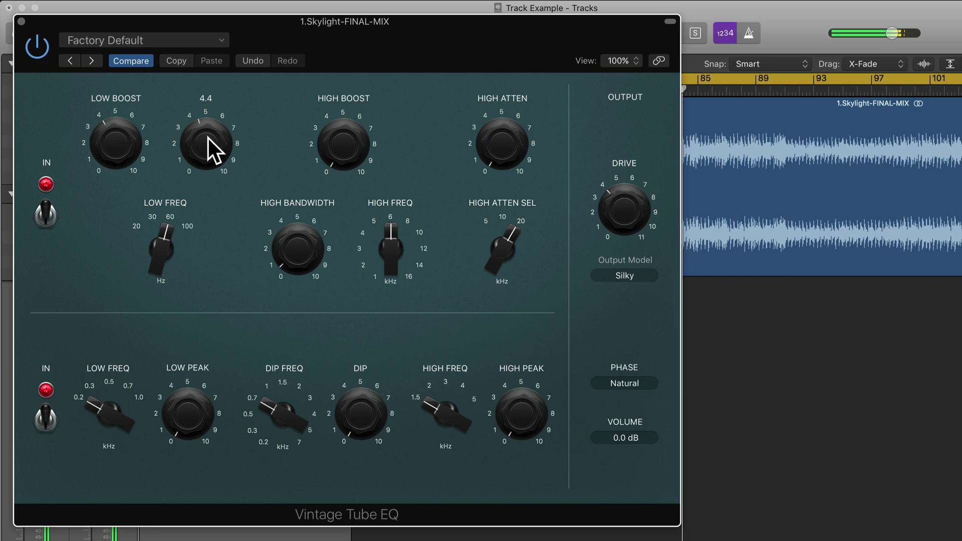
# - Bypass the lower EQ section, push Low Boost to about 5, Low Atten higher, and set Low Freq to 45 Hz
pyautogui.click(47, 415)
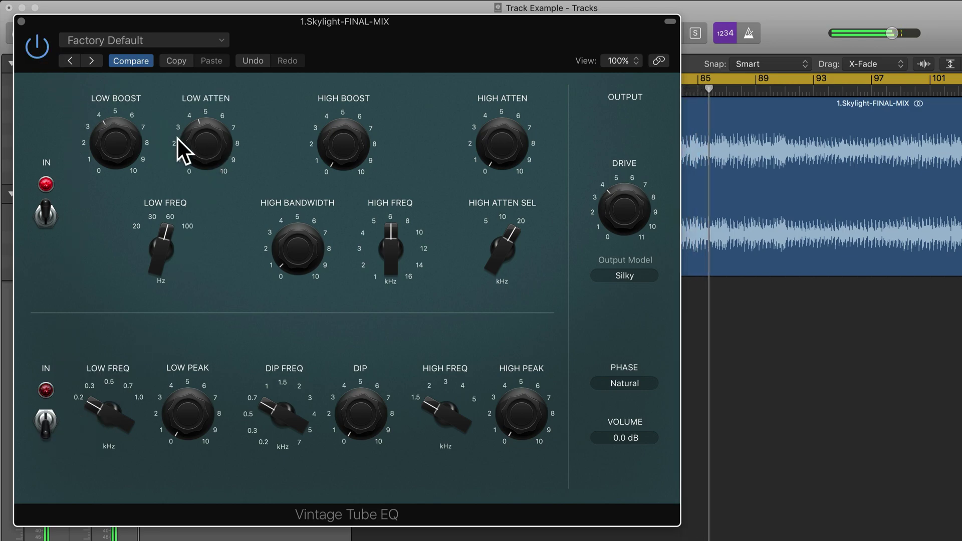
pyautogui.moveTo(200, 142); pyautogui.dragTo(200, 135)
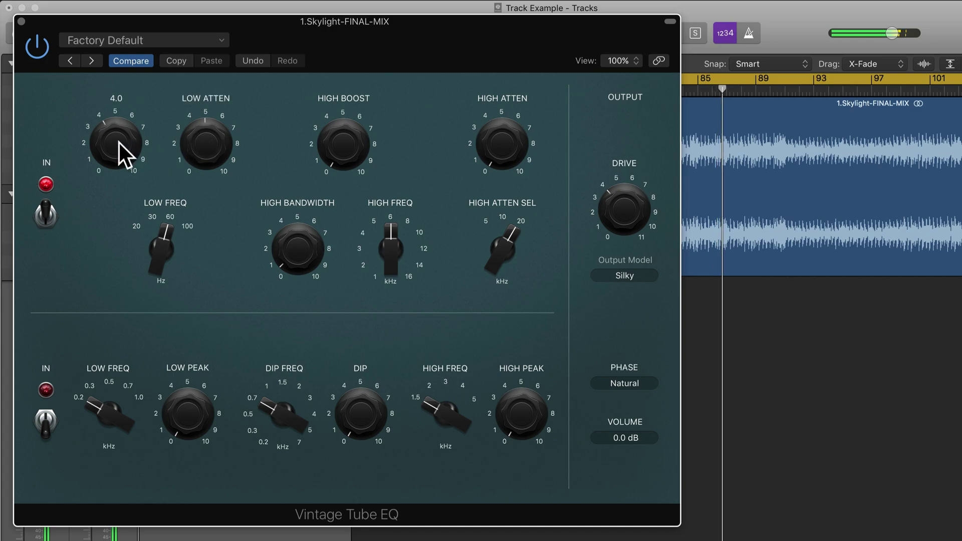
pyautogui.moveTo(120, 143); pyautogui.dragTo(120, 134)
pyautogui.moveTo(201, 143); pyautogui.dragTo(203, 121)
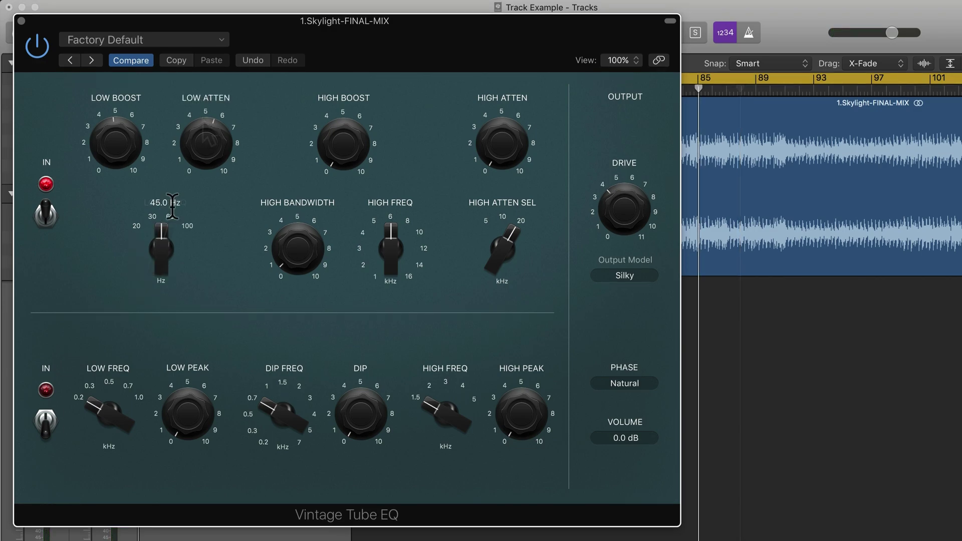
pyautogui.moveTo(161, 248); pyautogui.dragTo(162, 268)
pyautogui.moveTo(350, 149)
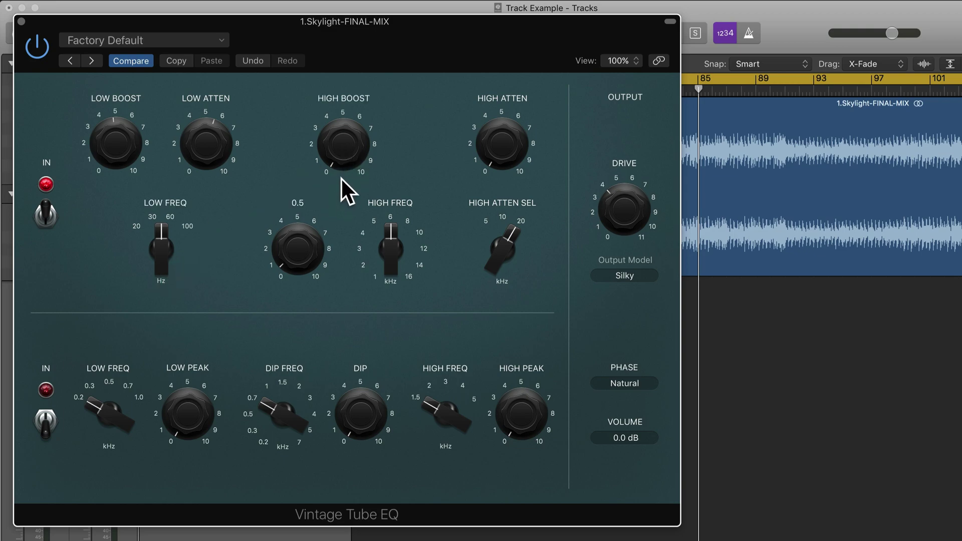
# - Try High Boost values between about 5 and 9, settling near 6.4
pyautogui.moveTo(349, 145); pyautogui.dragTo(347, 102)
pyautogui.moveTo(346, 50); pyautogui.dragTo(351, 28)
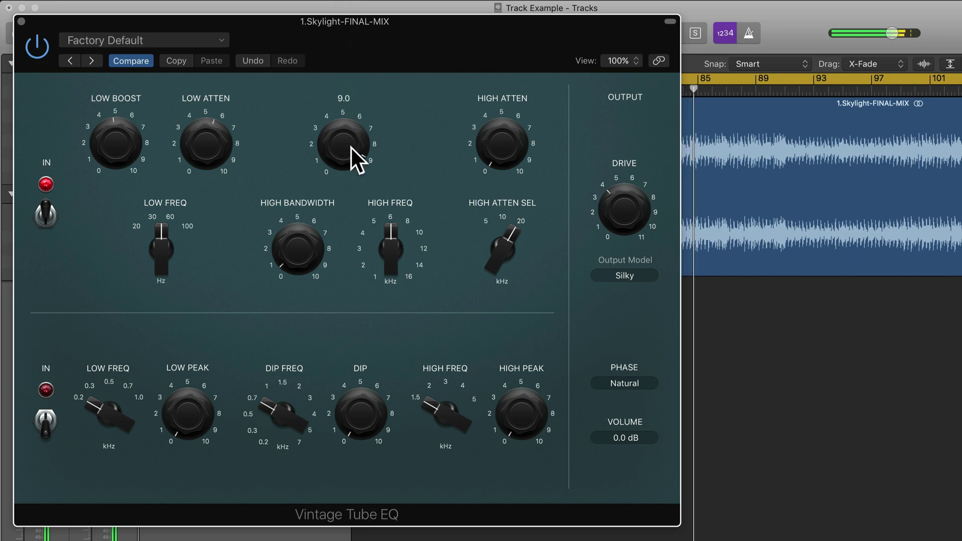
pyautogui.moveTo(347, 148); pyautogui.dragTo(330, 212)
pyautogui.click(306, 248)
# - Set High Bandwidth to 6.8, raise High Freq, and trim High Boost to 6.6
pyautogui.moveTo(306, 247); pyautogui.dragTo(323, 97)
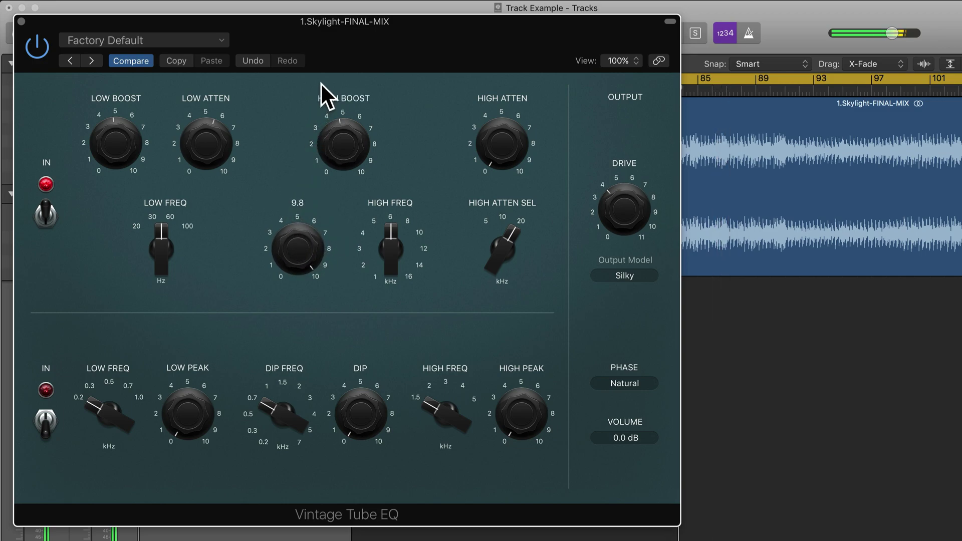
pyautogui.moveTo(344, 165); pyautogui.dragTo(348, 107)
pyautogui.moveTo(301, 241); pyautogui.dragTo(302, 319)
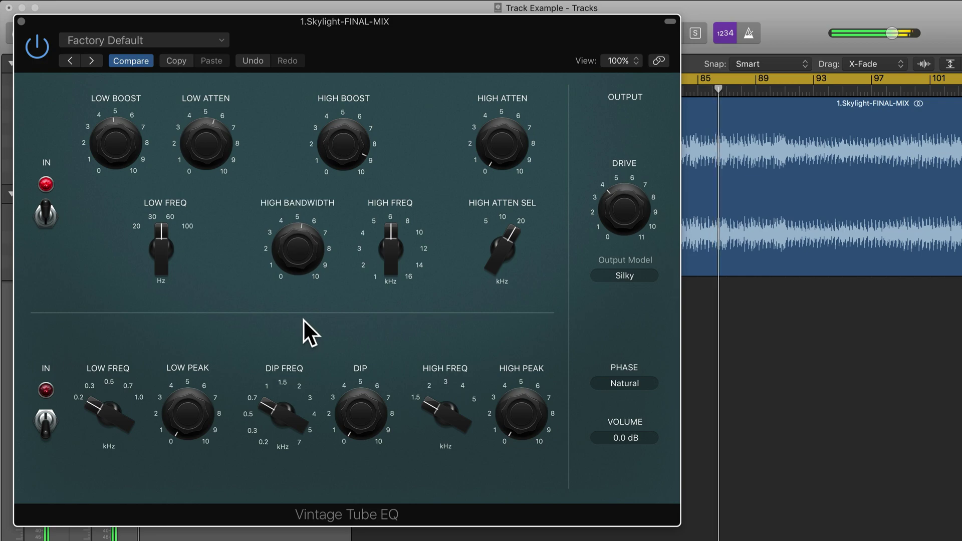
pyautogui.moveTo(389, 243); pyautogui.dragTo(398, 219)
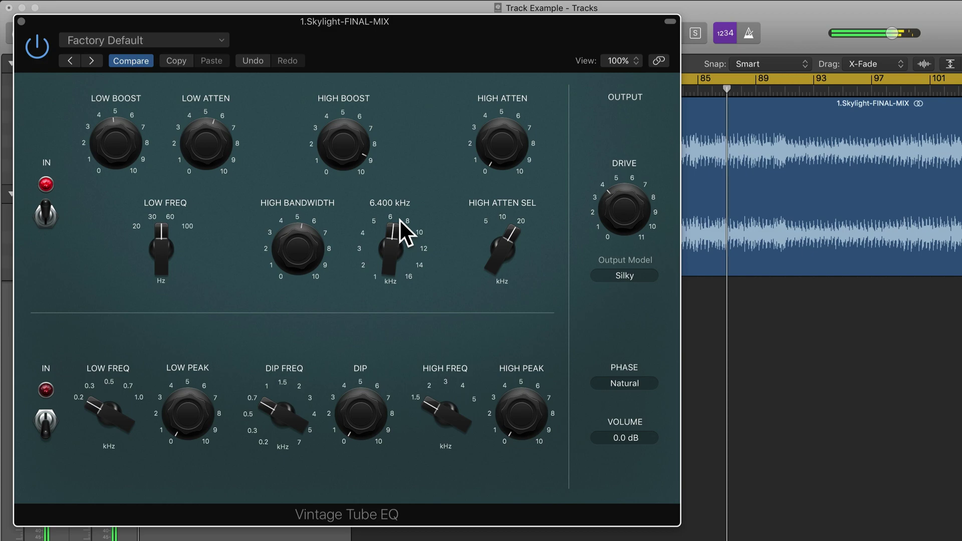
pyautogui.moveTo(301, 243); pyautogui.dragTo(302, 235)
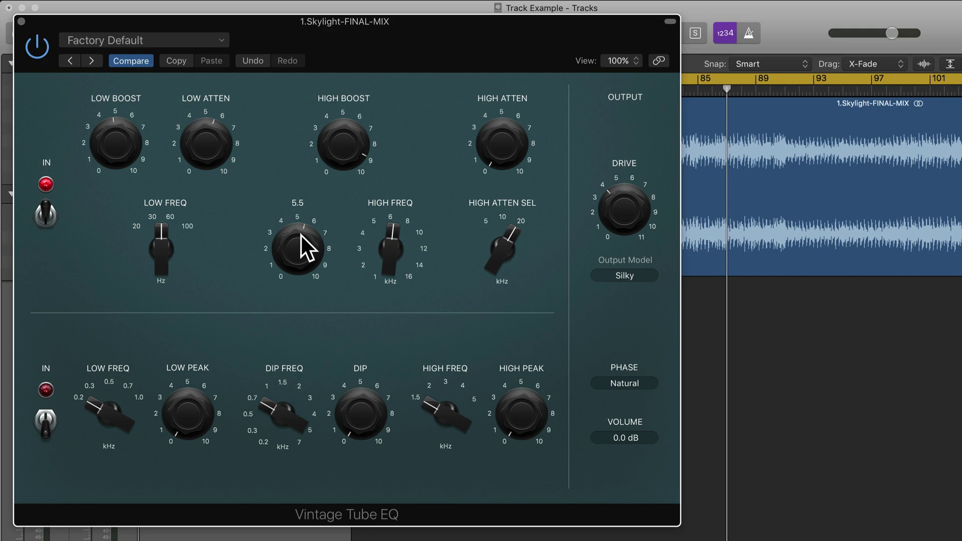
pyautogui.moveTo(301, 237)
pyautogui.mouseDown()
pyautogui.moveTo(299, 205)
pyautogui.moveTo(303, 299)
pyautogui.moveTo(304, 254)
pyautogui.mouseUp()
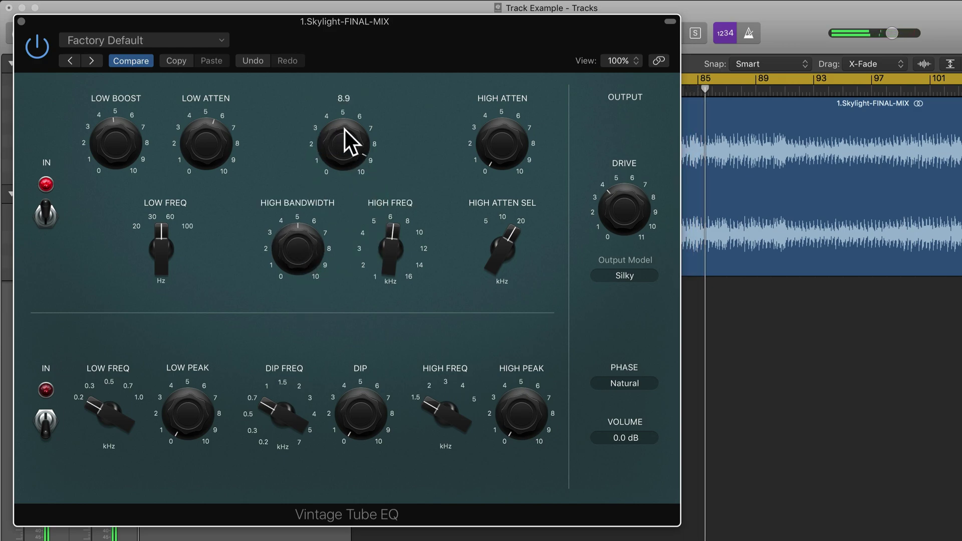
pyautogui.moveTo(348, 140); pyautogui.dragTo(348, 168)
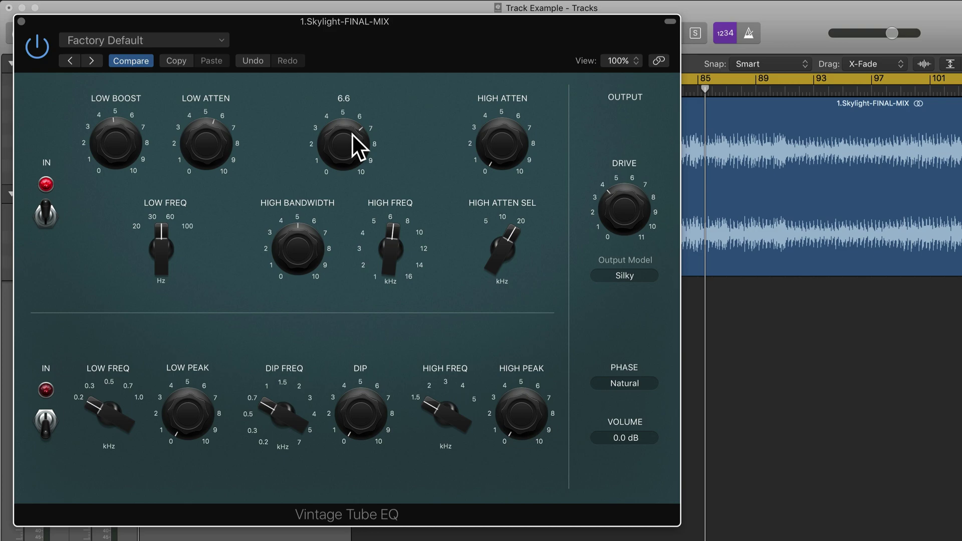
# - Set High Atten Sel to about 10 kHz and adjust High Atten while auditioning playback
pyautogui.moveTo(488, 152)
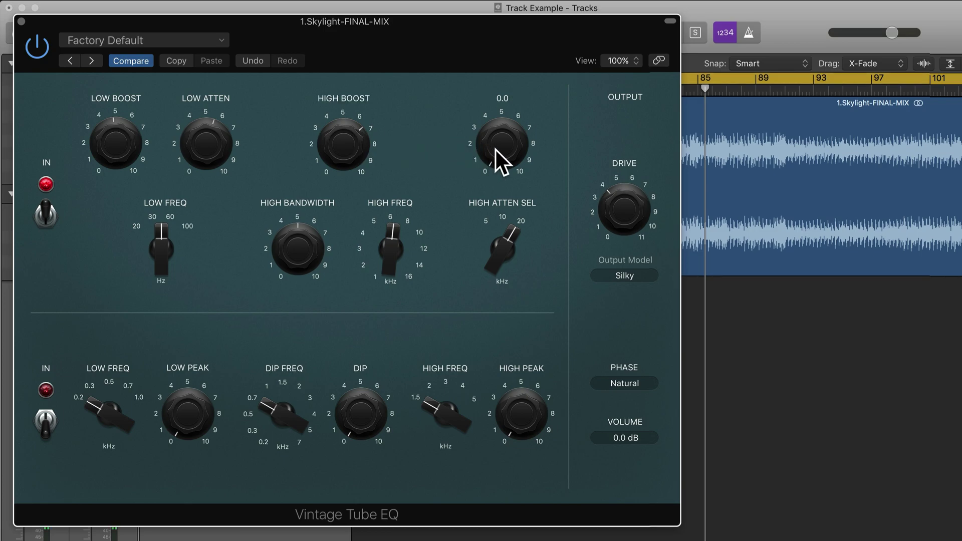
pyautogui.moveTo(495, 148); pyautogui.dragTo(514, 36)
pyautogui.moveTo(504, 231); pyautogui.dragTo(497, 341)
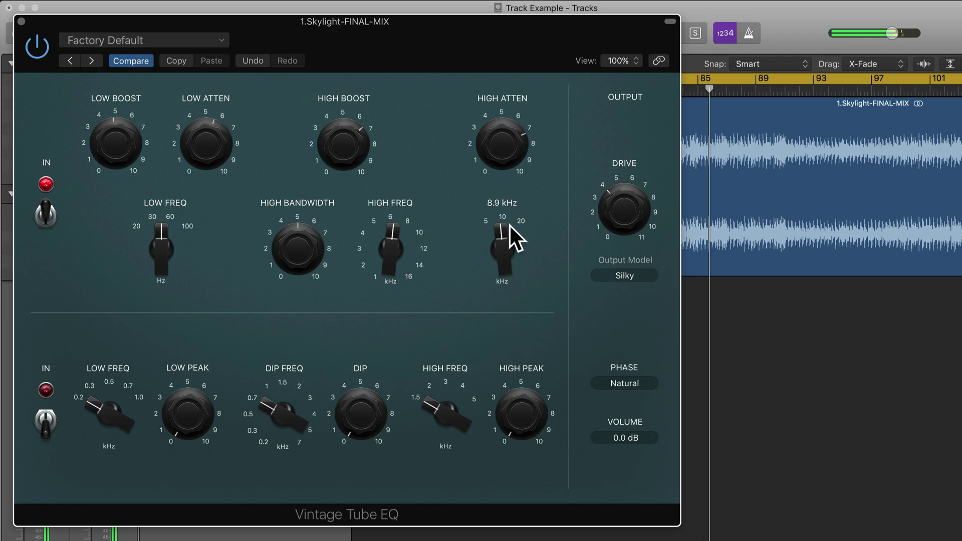
pyautogui.moveTo(508, 231); pyautogui.dragTo(494, 201)
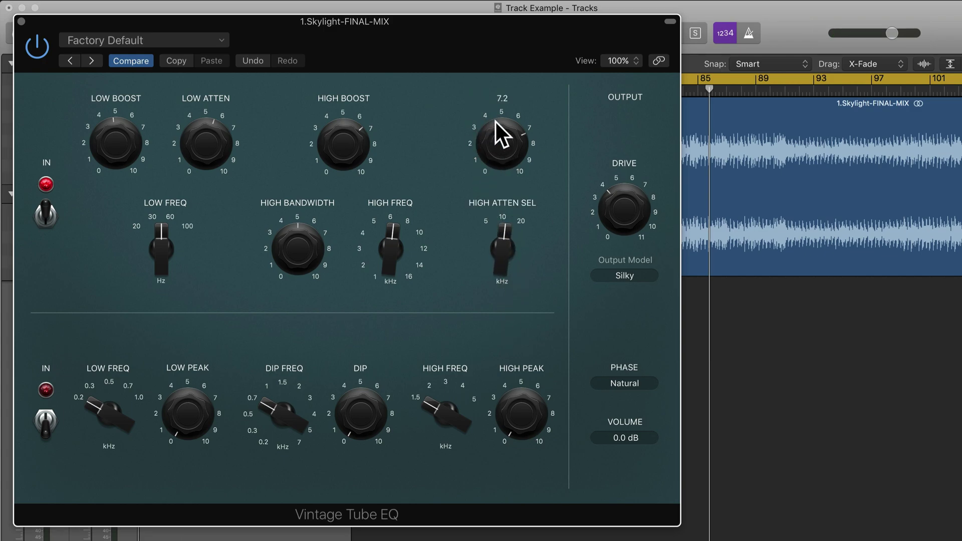
pyautogui.press('space')
pyautogui.moveTo(492, 266)
pyautogui.mouseDown()
pyautogui.moveTo(508, 179)
pyautogui.moveTo(507, 257)
pyautogui.mouseUp()
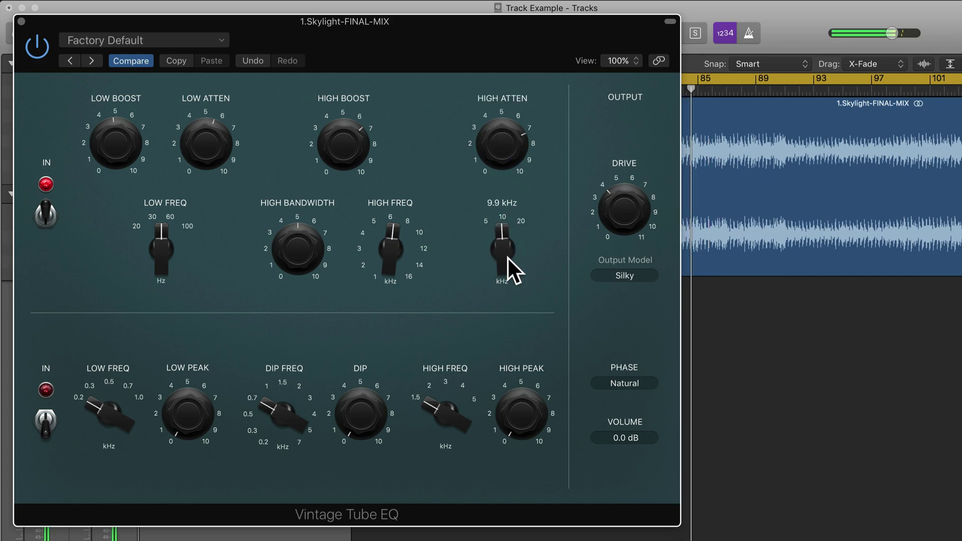
pyautogui.moveTo(509, 146); pyautogui.dragTo(525, 77)
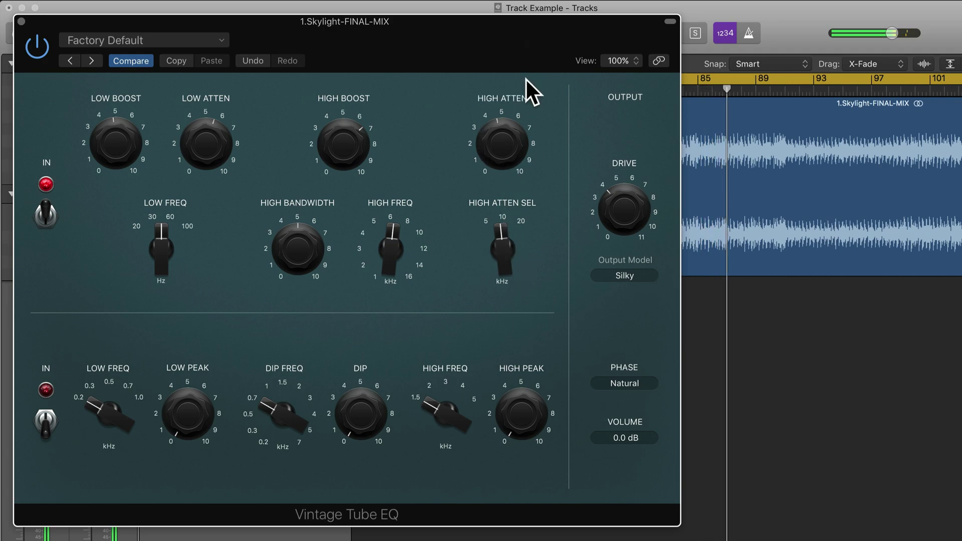
# - Bypass the upper section; set lower Low Freq to about 0.5 kHz and Low Peak to about 4.5
pyautogui.click(43, 215)
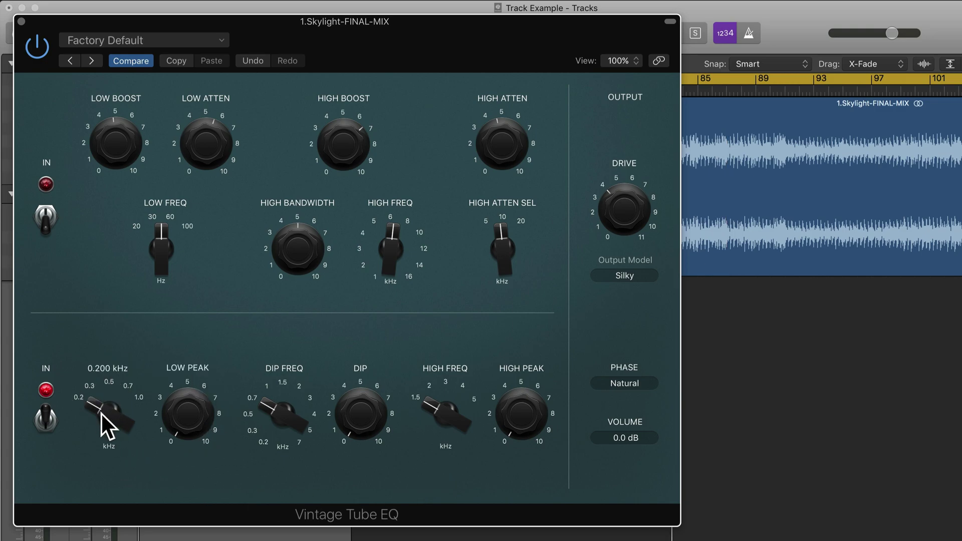
pyautogui.moveTo(101, 413); pyautogui.dragTo(126, 372)
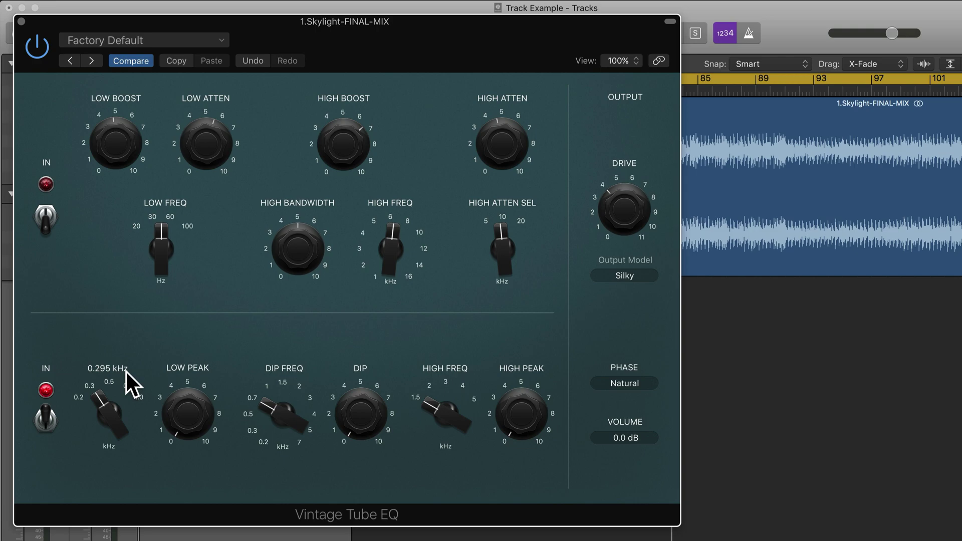
pyautogui.moveTo(183, 419); pyautogui.dragTo(197, 304)
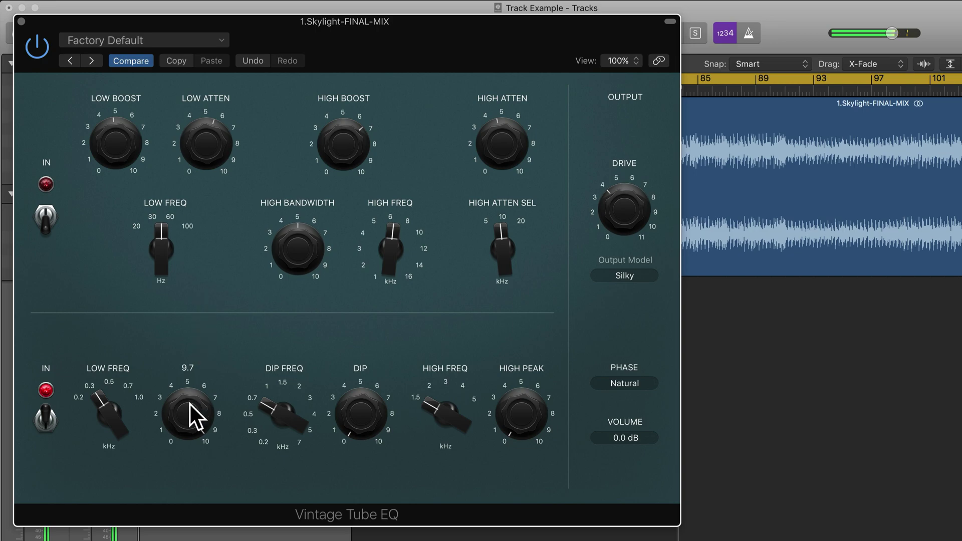
pyautogui.moveTo(104, 410); pyautogui.dragTo(125, 302)
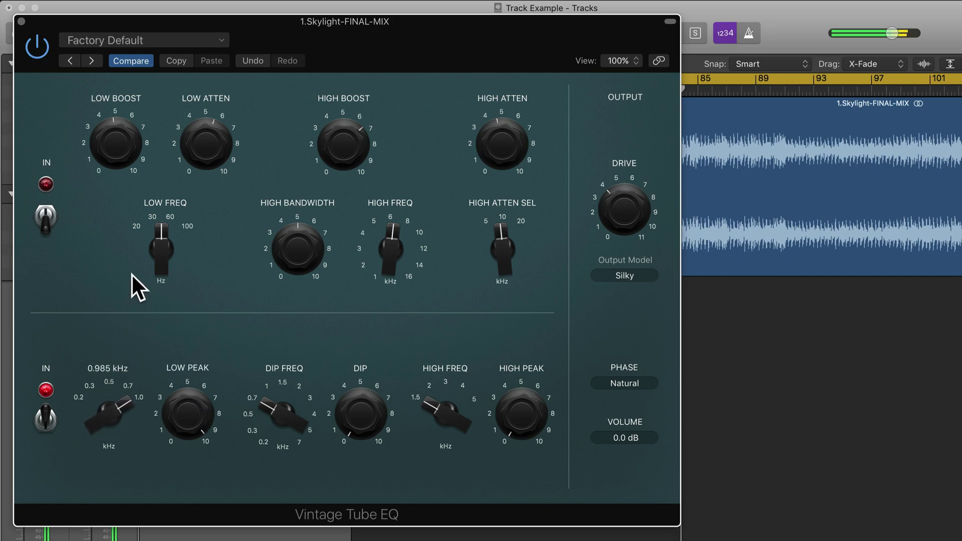
pyautogui.moveTo(115, 401)
pyautogui.mouseDown()
pyautogui.moveTo(113, 476)
pyautogui.moveTo(117, 408)
pyautogui.mouseUp()
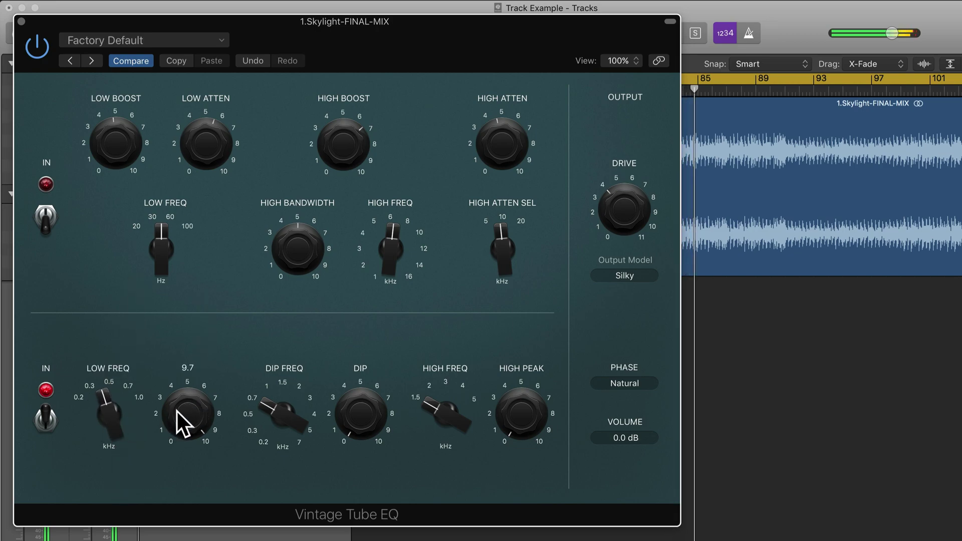
pyautogui.moveTo(177, 411); pyautogui.dragTo(180, 509)
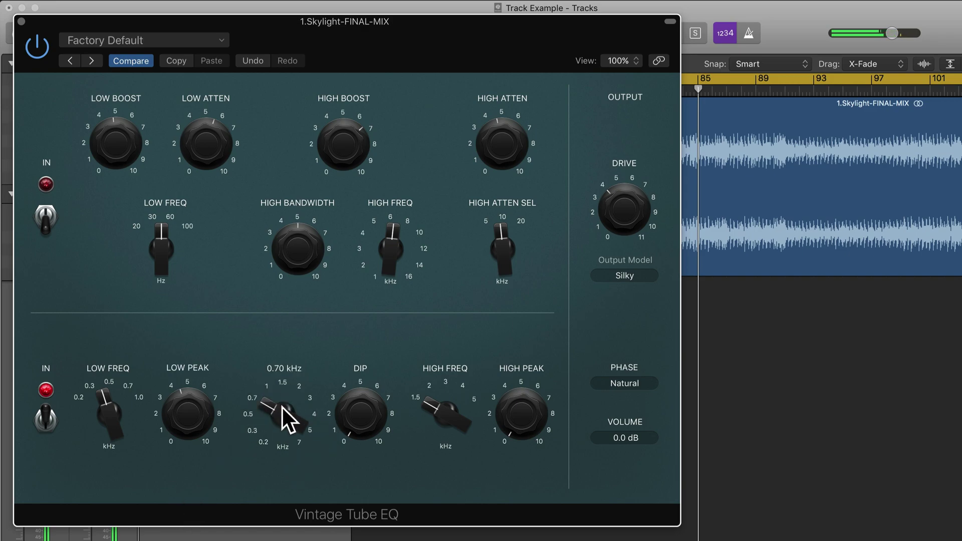
# - Shape the lower dip and high bands: Dip 6.9 at 1.80 kHz, High Freq 1.500 kHz, more High Peak
pyautogui.moveTo(277, 412); pyautogui.dragTo(276, 368)
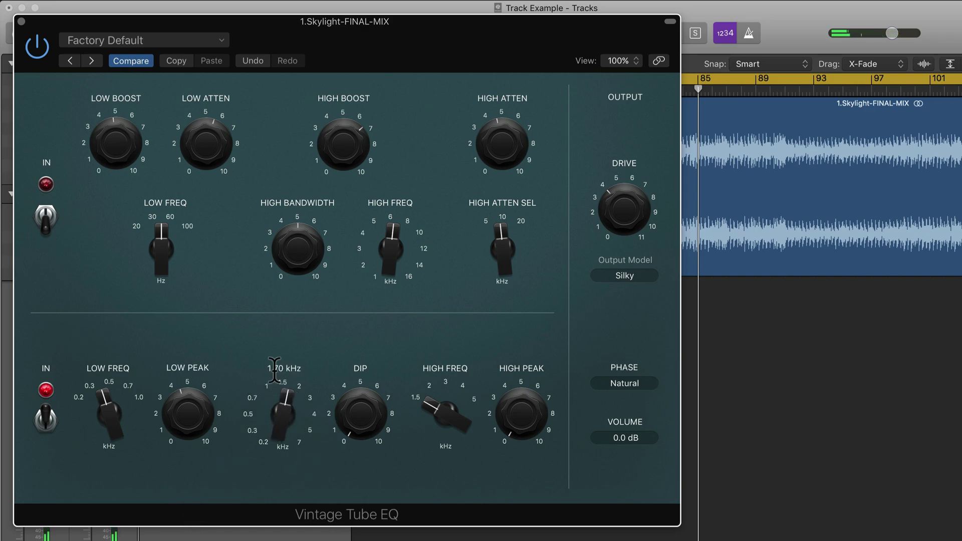
pyautogui.moveTo(341, 420); pyautogui.dragTo(358, 414)
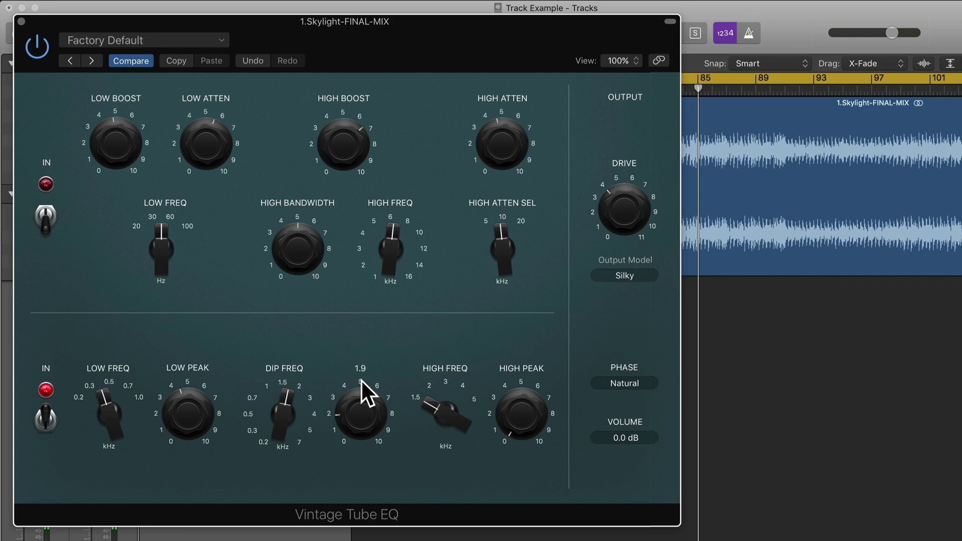
pyautogui.moveTo(361, 380); pyautogui.dragTo(373, 411)
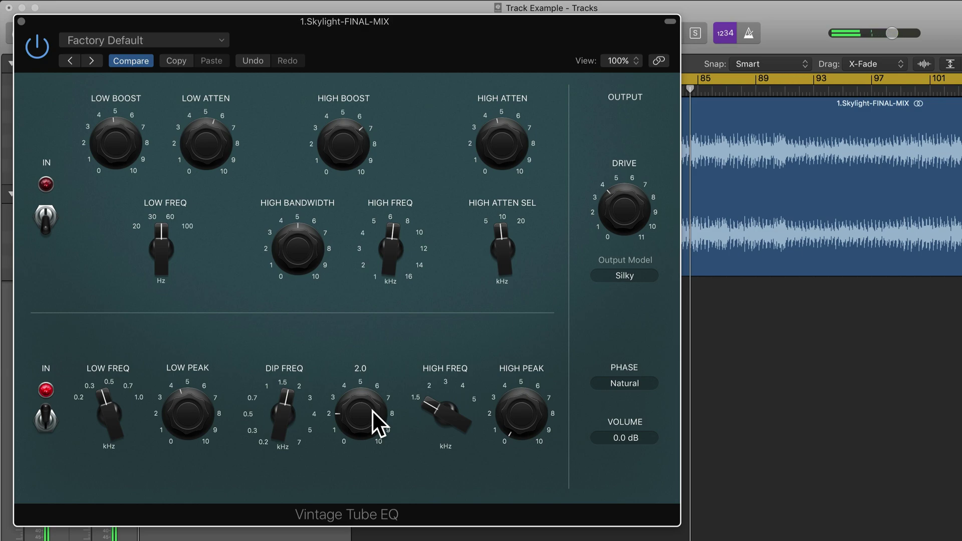
pyautogui.moveTo(284, 408); pyautogui.dragTo(362, 417)
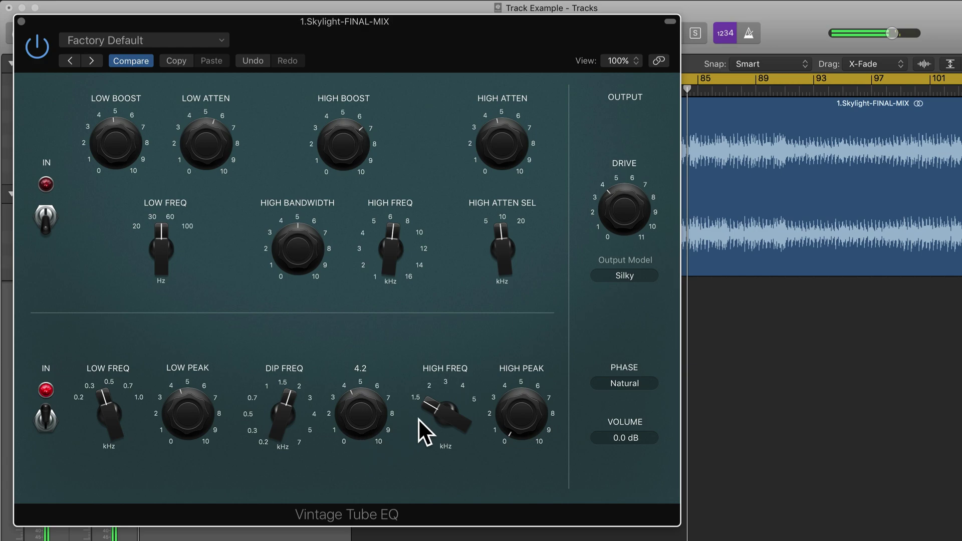
pyautogui.moveTo(446, 417); pyautogui.dragTo(441, 319)
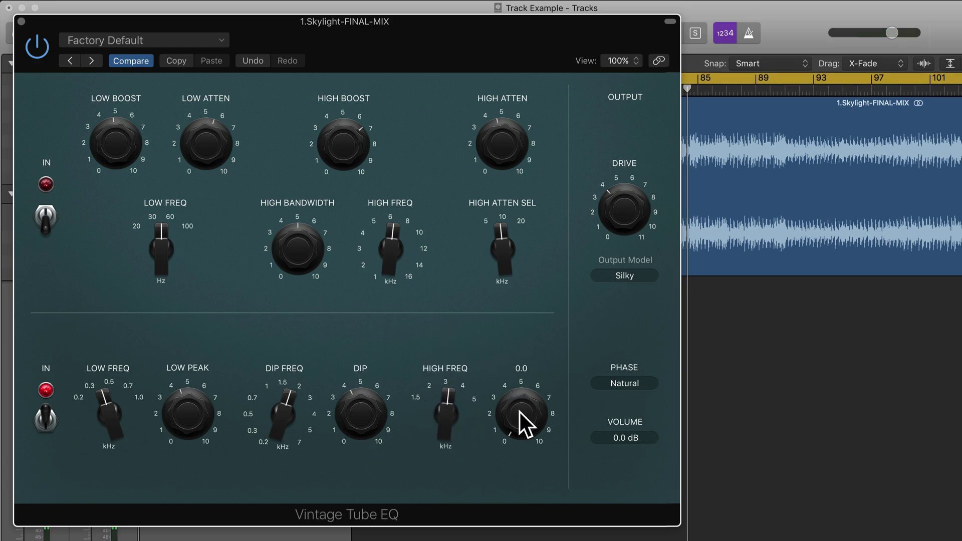
pyautogui.moveTo(519, 412); pyautogui.dragTo(519, 265)
pyautogui.moveTo(453, 411); pyautogui.dragTo(450, 432)
pyautogui.moveTo(357, 441); pyautogui.dragTo(354, 372)
pyautogui.moveTo(284, 411); pyautogui.dragTo(354, 438)
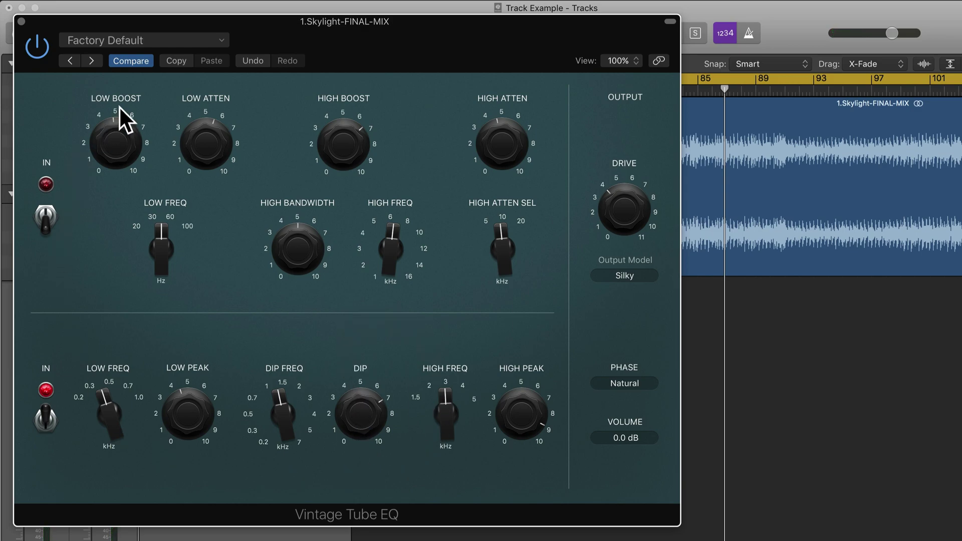
# - Re-enable the upper EQ section and raise Drive to about 6.3 with Silky output during playback
pyautogui.click(48, 215)
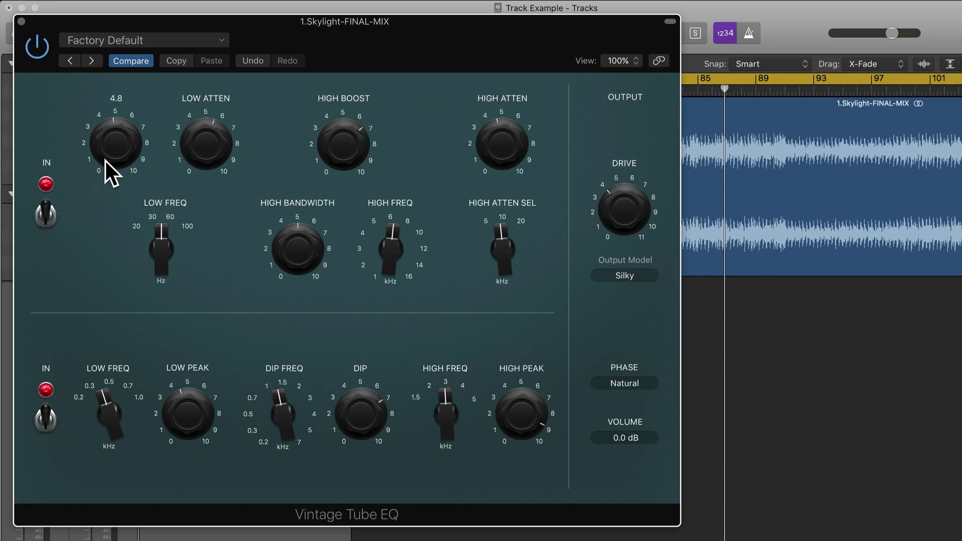
pyautogui.moveTo(629, 220)
pyautogui.click(627, 275)
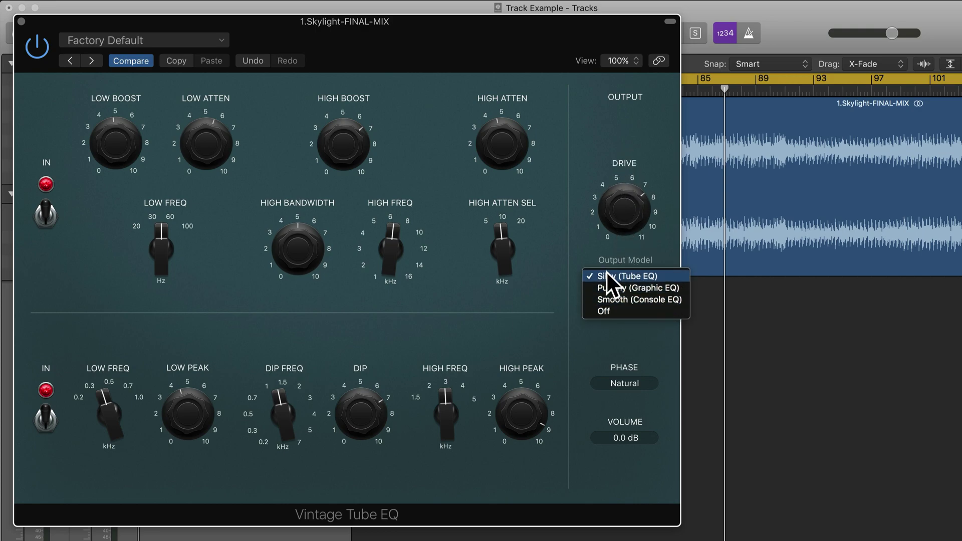
pyautogui.click(606, 273)
pyautogui.press('space')
pyautogui.moveTo(623, 204); pyautogui.dragTo(627, 235)
# - Audition the Punchy output model, then return it to Silky
pyautogui.click(627, 275)
pyautogui.click(636, 288)
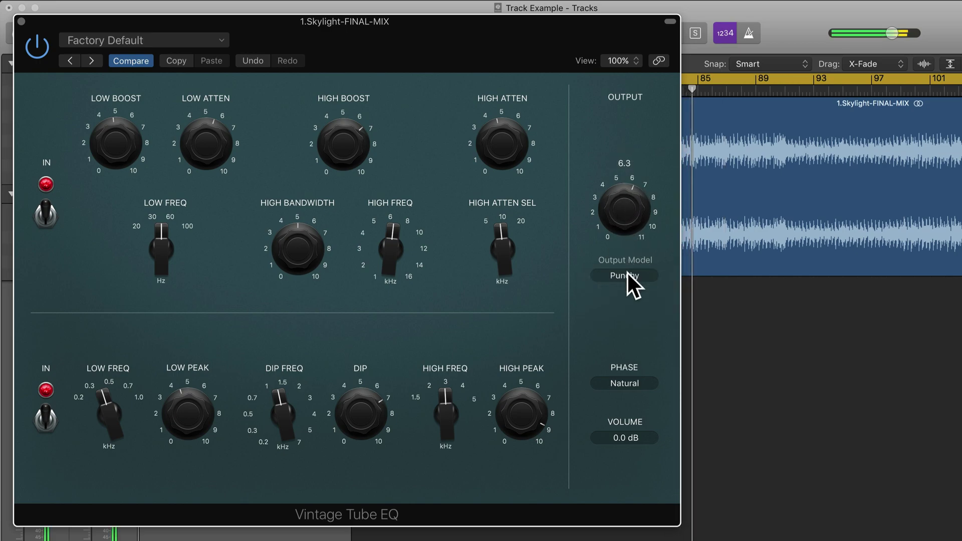
pyautogui.click(625, 275)
pyautogui.click(624, 260)
pyautogui.click(626, 384)
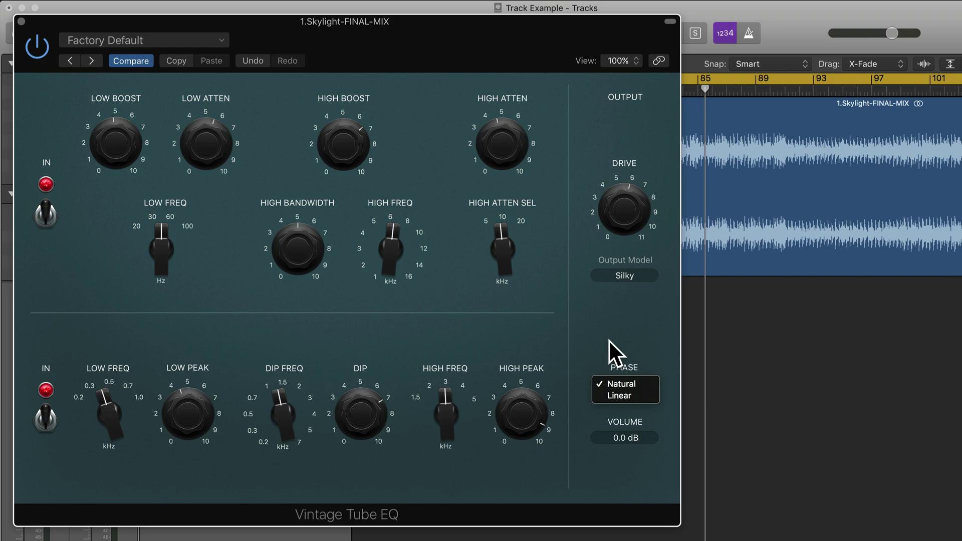
# - Try Linear phase, settle on Natural, and lower output Volume to -0.3 dB
pyautogui.click(620, 393)
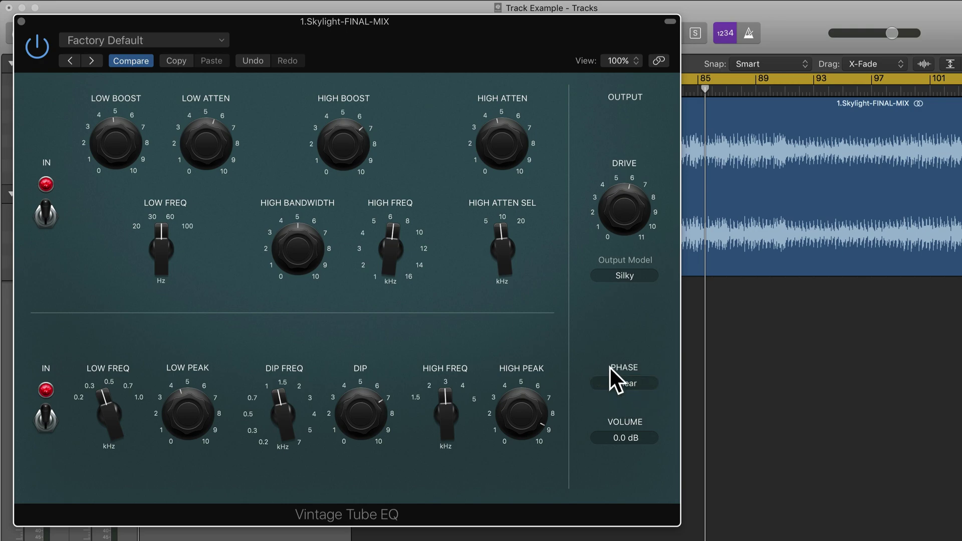
pyautogui.click(617, 381)
pyautogui.click(619, 371)
pyautogui.moveTo(622, 436); pyautogui.dragTo(622, 437)
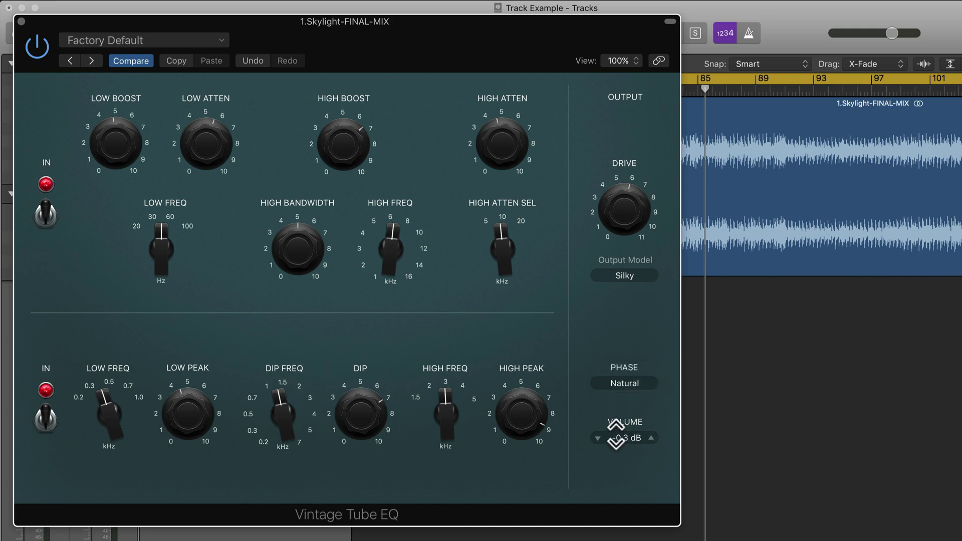
pyautogui.moveTo(549, 399)
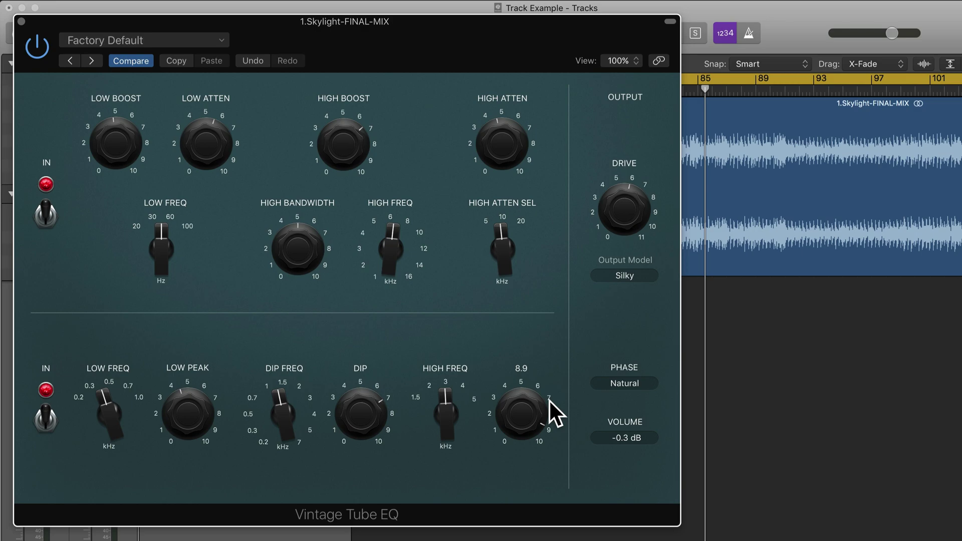